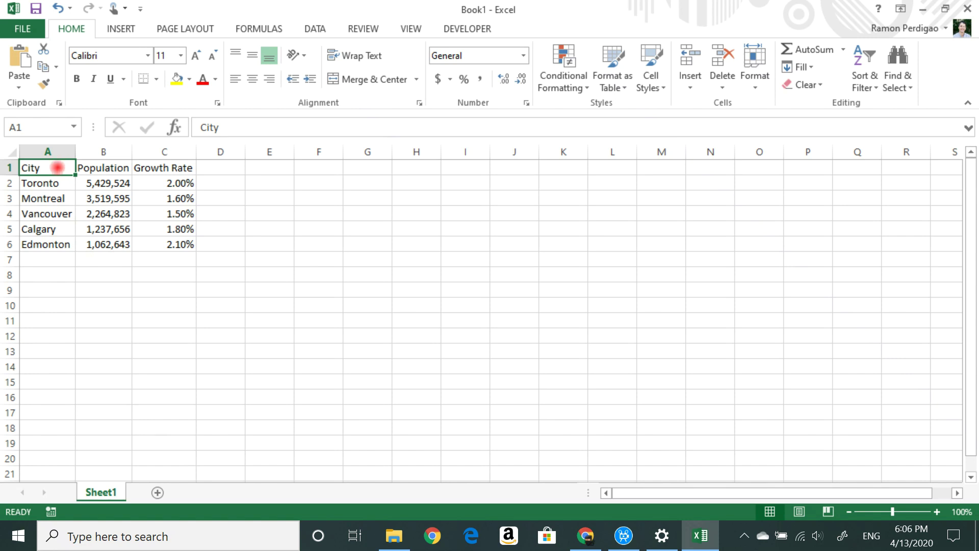
- Examine the City, Population and Growth Rate columns of the data table, including their value ranges
left_click_drag(58, 173, 54, 239)
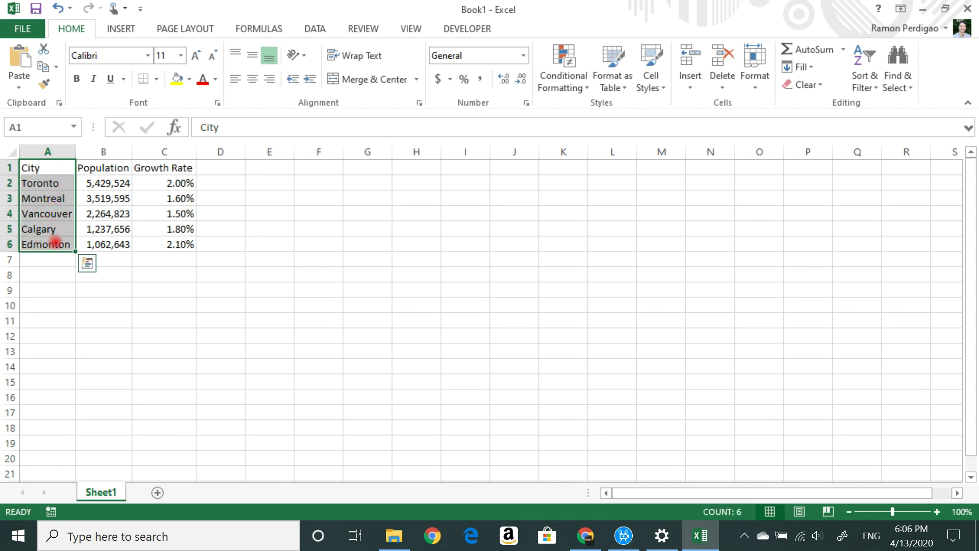
left_click(57, 164)
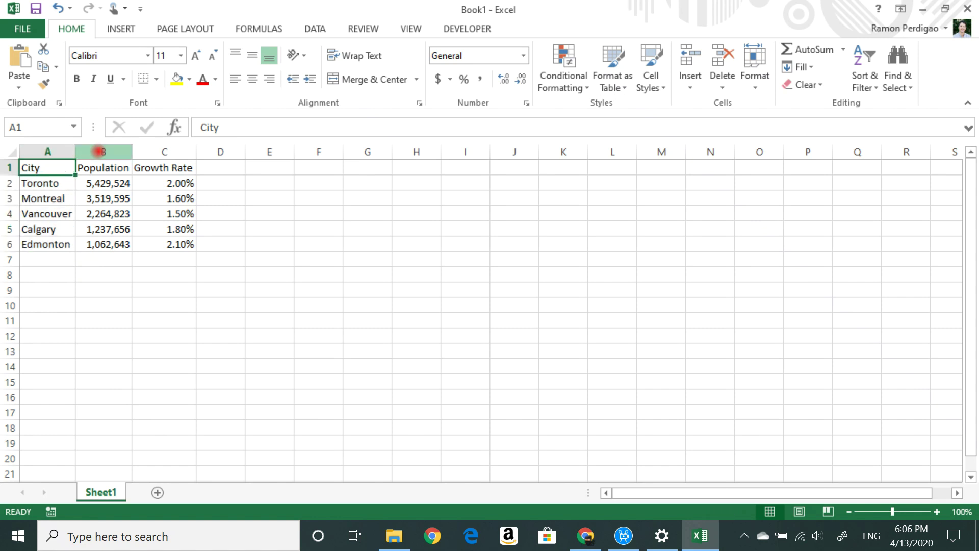
left_click(103, 151)
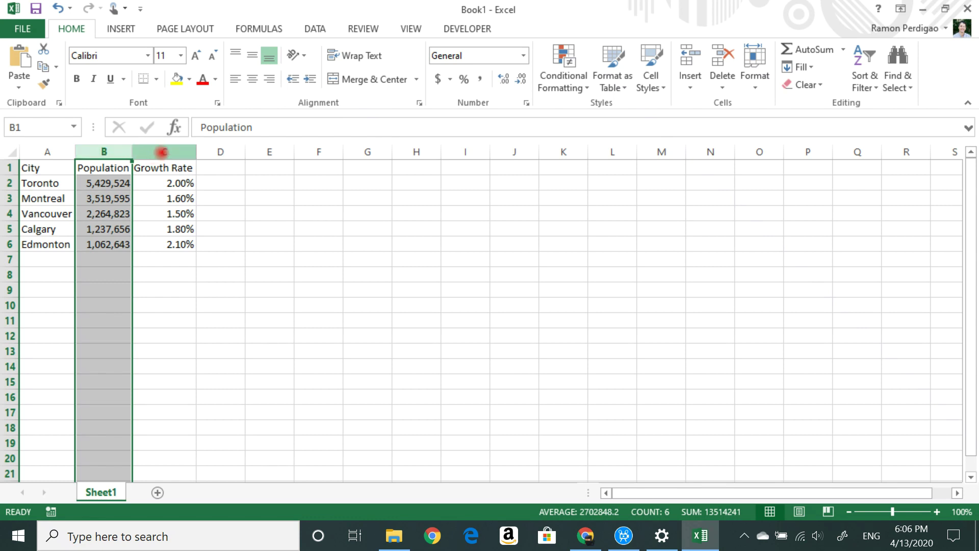
left_click(162, 152)
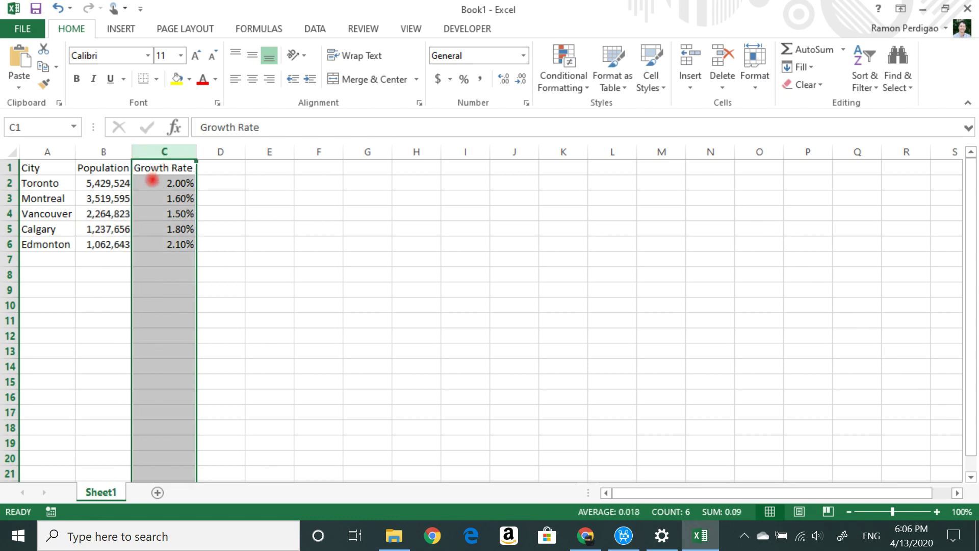
left_click(153, 181)
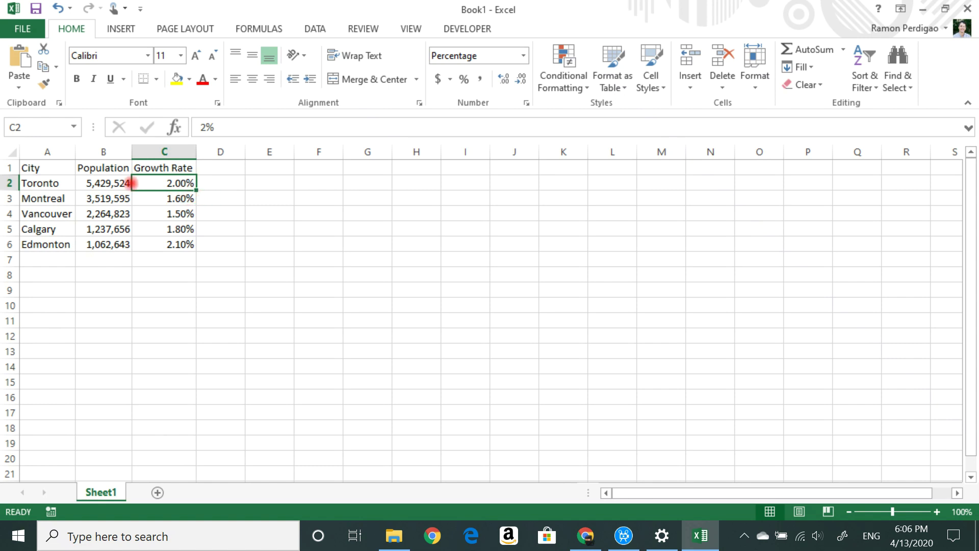
left_click(124, 183)
left_click(180, 185)
left_click_drag(155, 180, 151, 239)
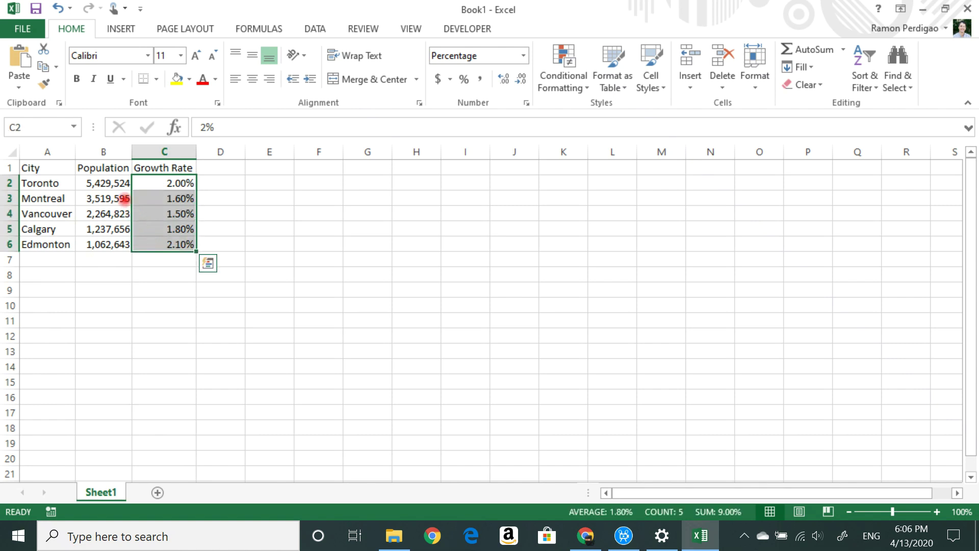
left_click_drag(109, 184, 106, 239)
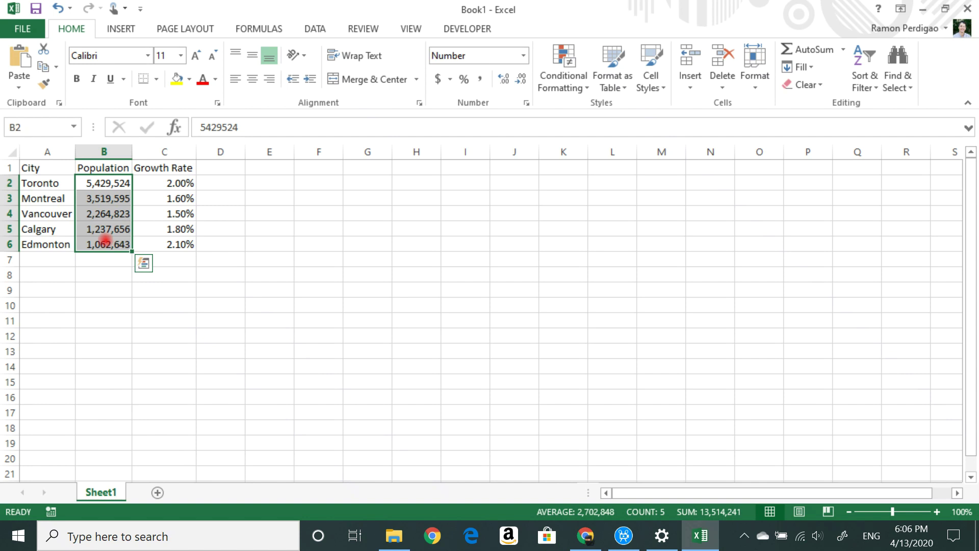
left_click(66, 169)
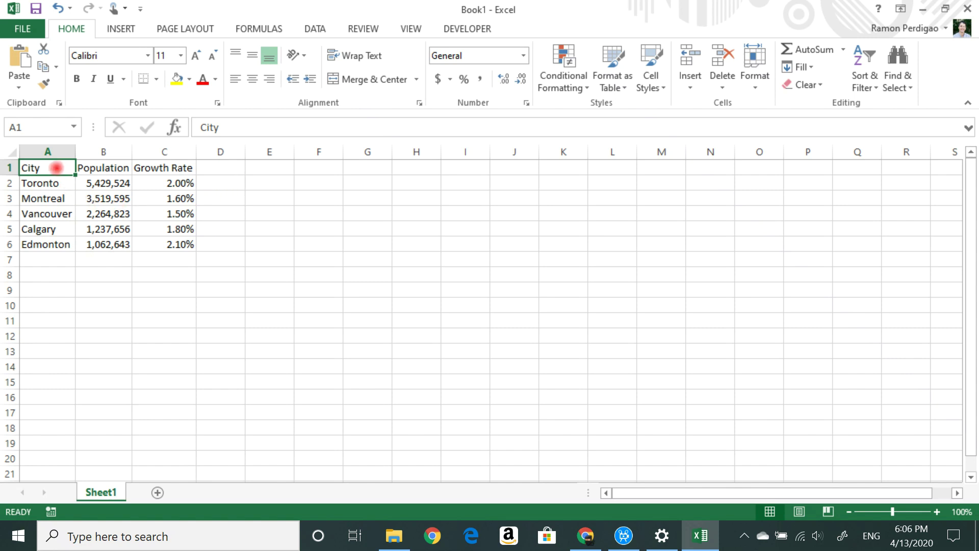
- Insert the recommended Clustered Column - Line on Secondary Axis chart from A1:C6 and enlarge it beside the data
left_click_drag(55, 167, 160, 243)
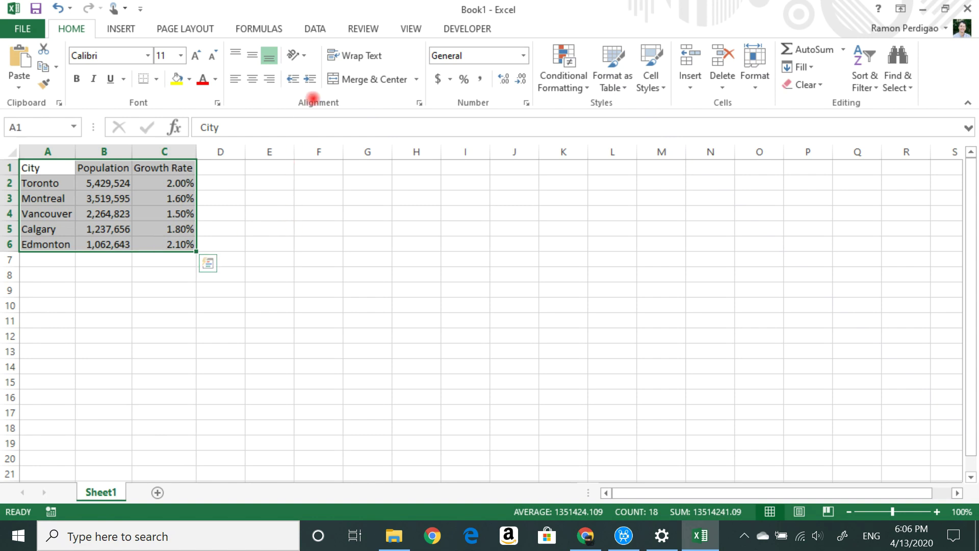
left_click(120, 28)
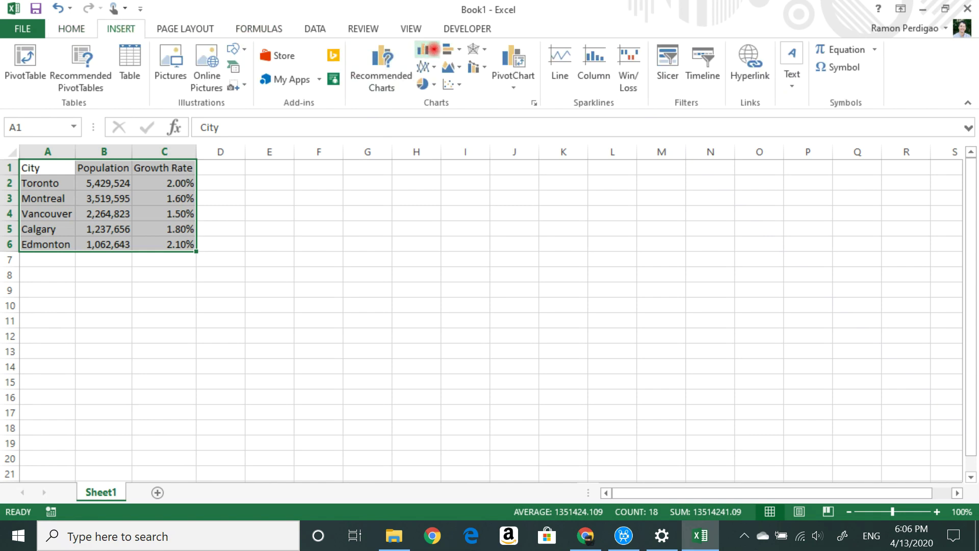
left_click(433, 49)
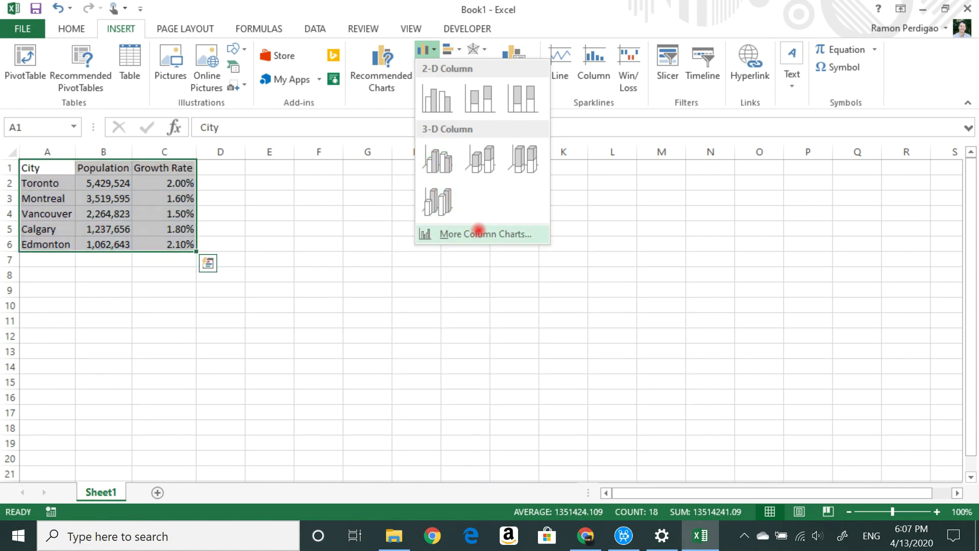
left_click(470, 234)
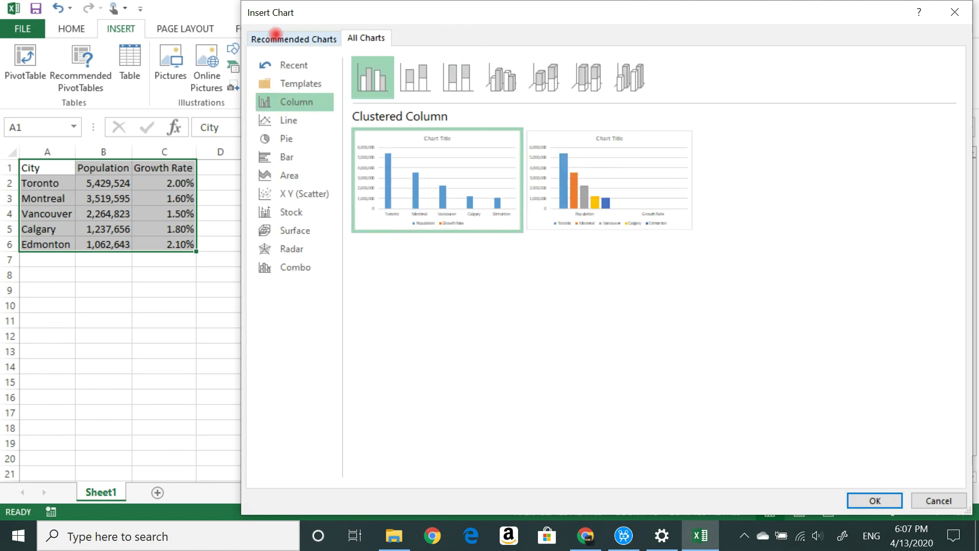
left_click(274, 37)
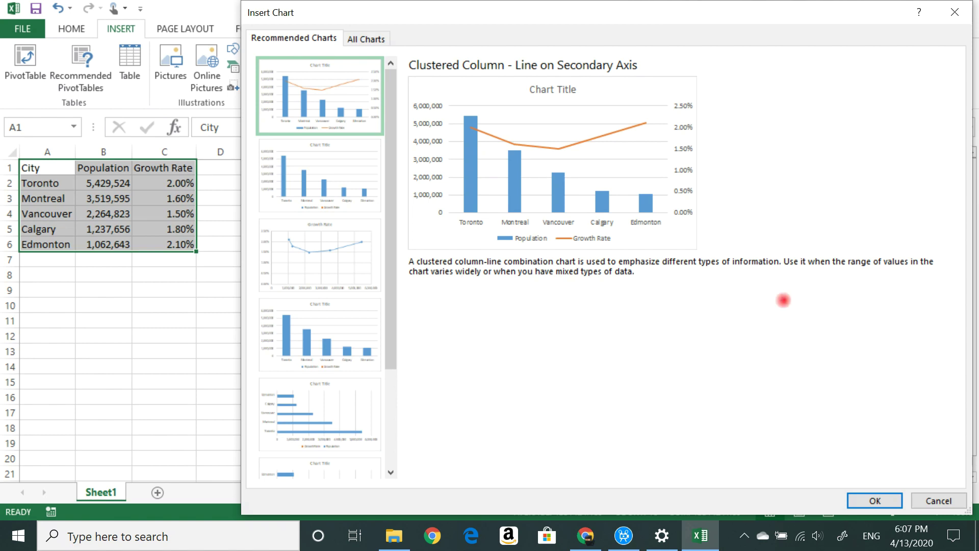
left_click(873, 501)
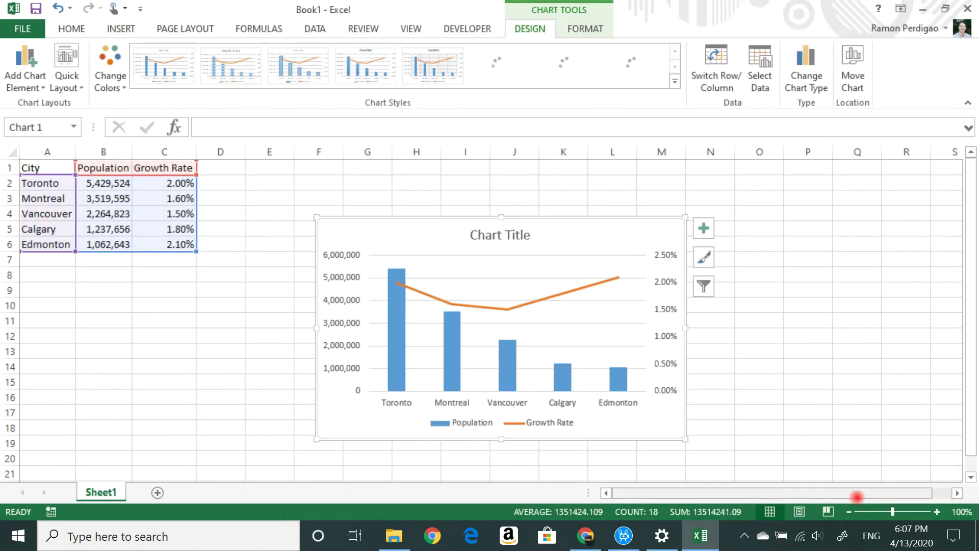
left_click_drag(315, 217, 245, 172)
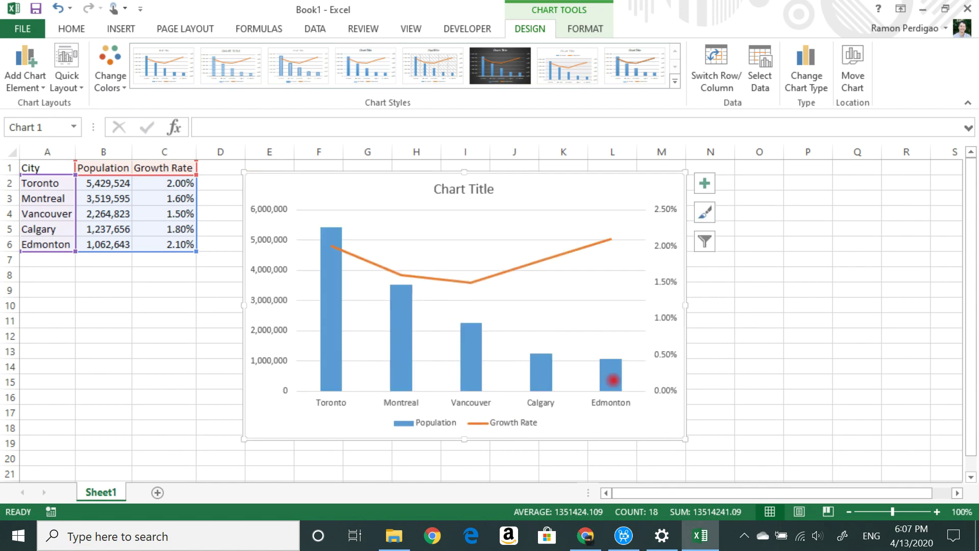
left_click_drag(684, 439, 731, 464)
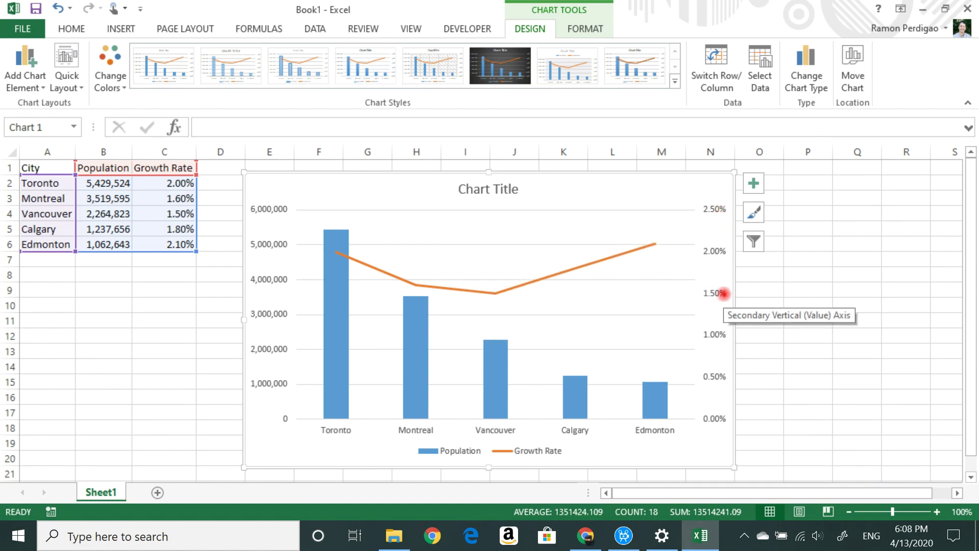
- Change the chart title to "Canada's Most Populated Cities & Their Growth Rates"
left_click(501, 190)
left_click(461, 189)
left_click_drag(461, 190, 514, 189)
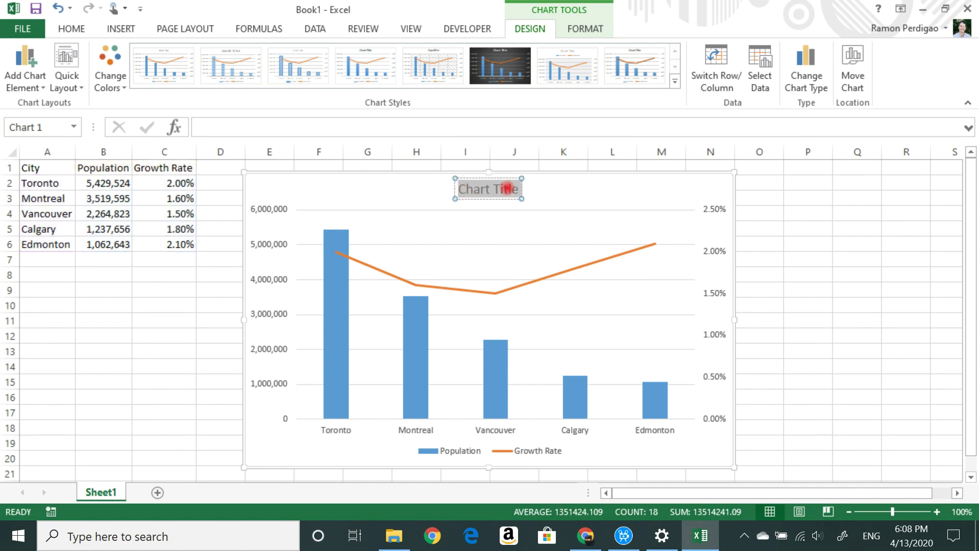
type("Canada")
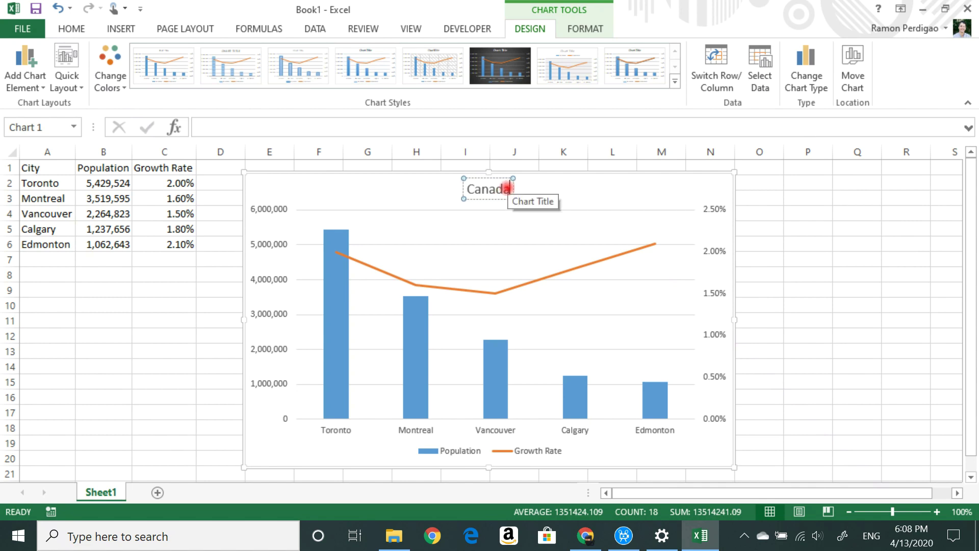
type("'s M")
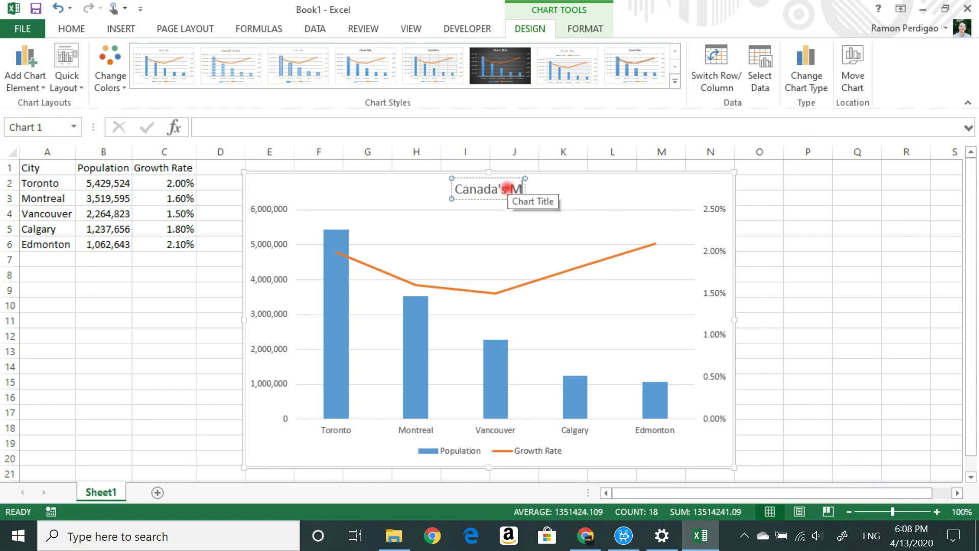
type("ost Popul")
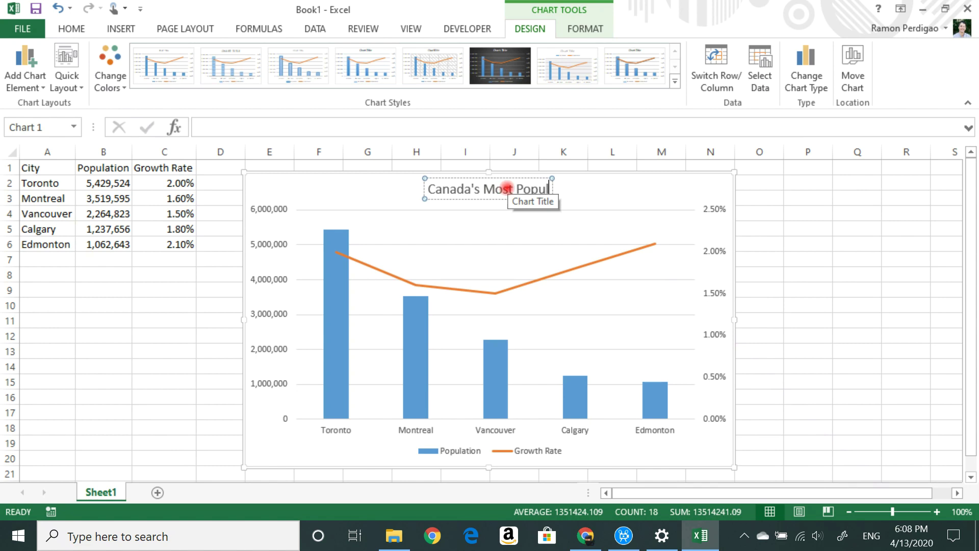
type("ated Cit")
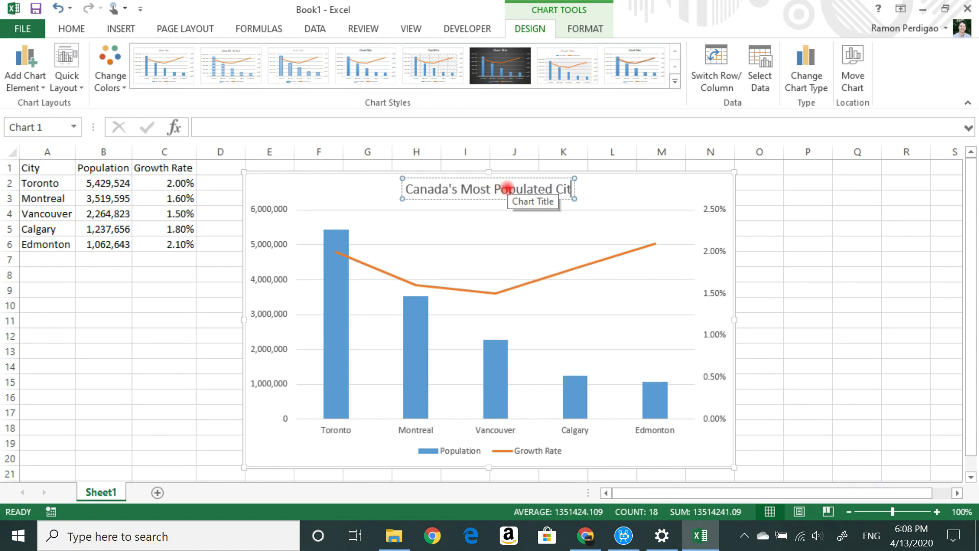
type("ies 7")
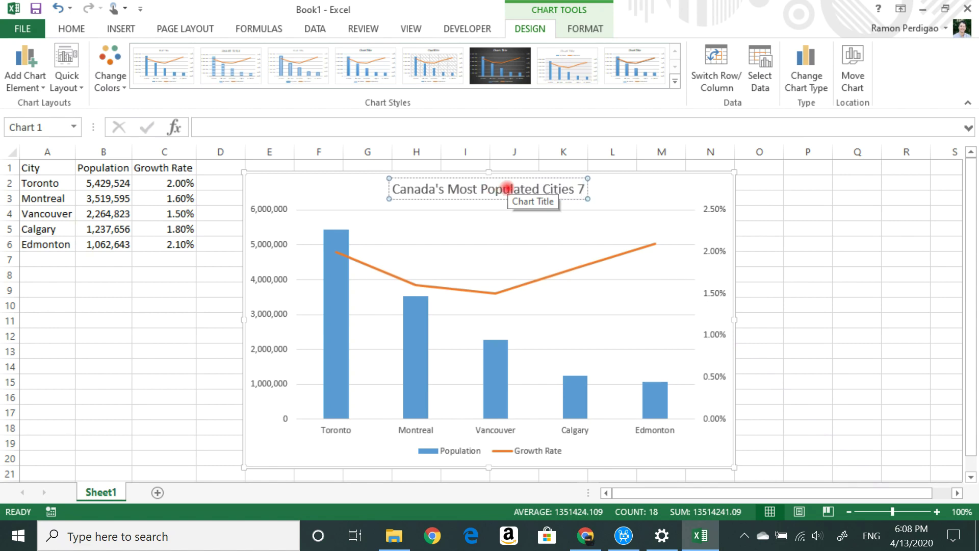
key("BackSpace")
key("BackSpace")
type("&")
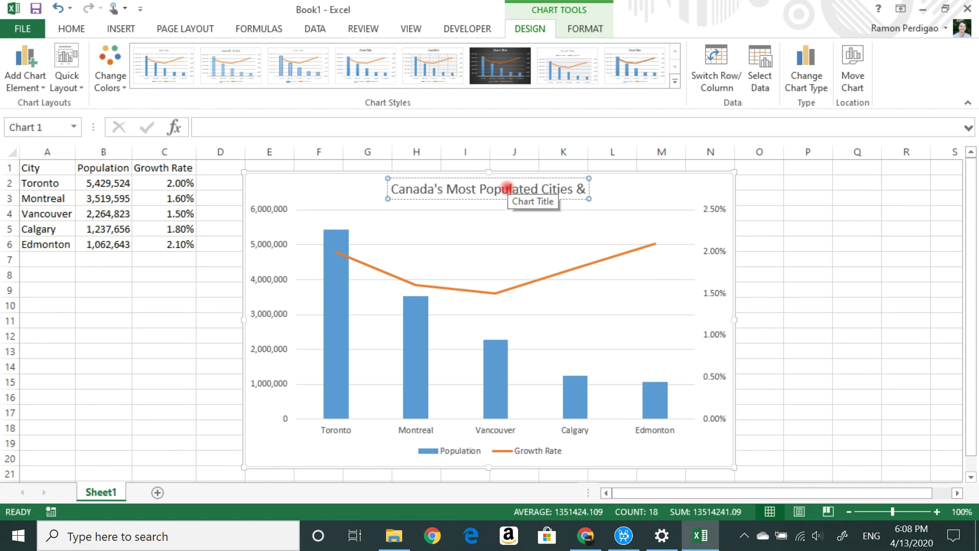
type(" Their Growth Rates")
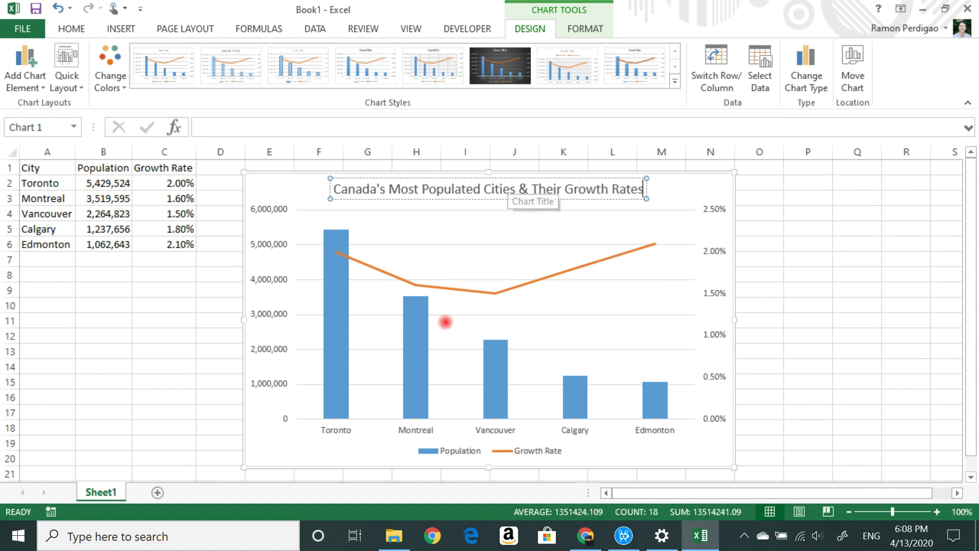
- Set the gap width of the Population columns to 44% and close the formatting options
left_click(338, 340)
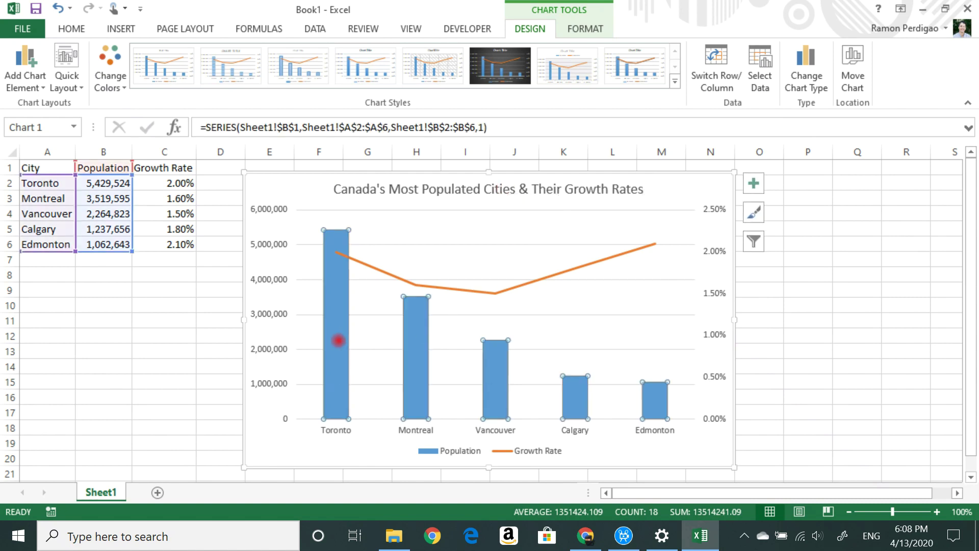
double_click(338, 341)
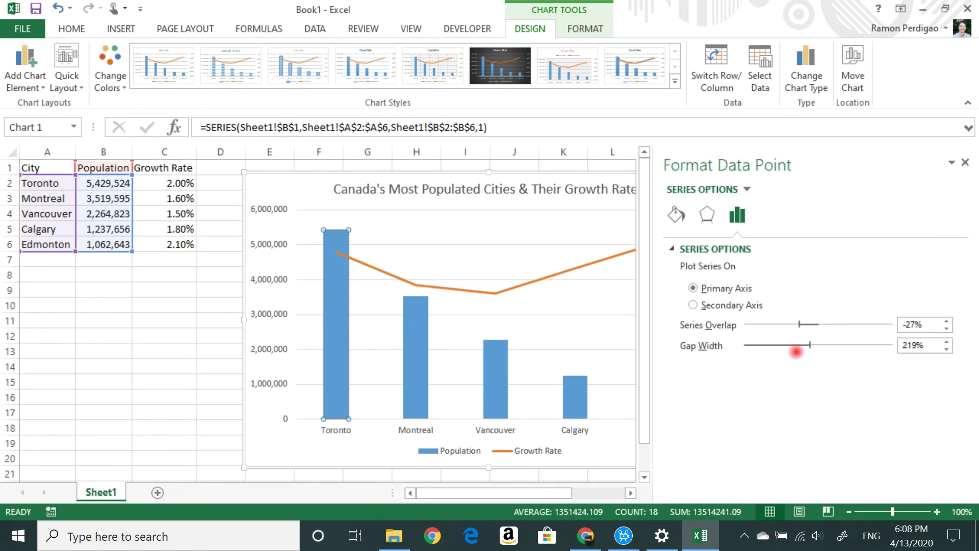
left_click_drag(810, 345, 757, 345)
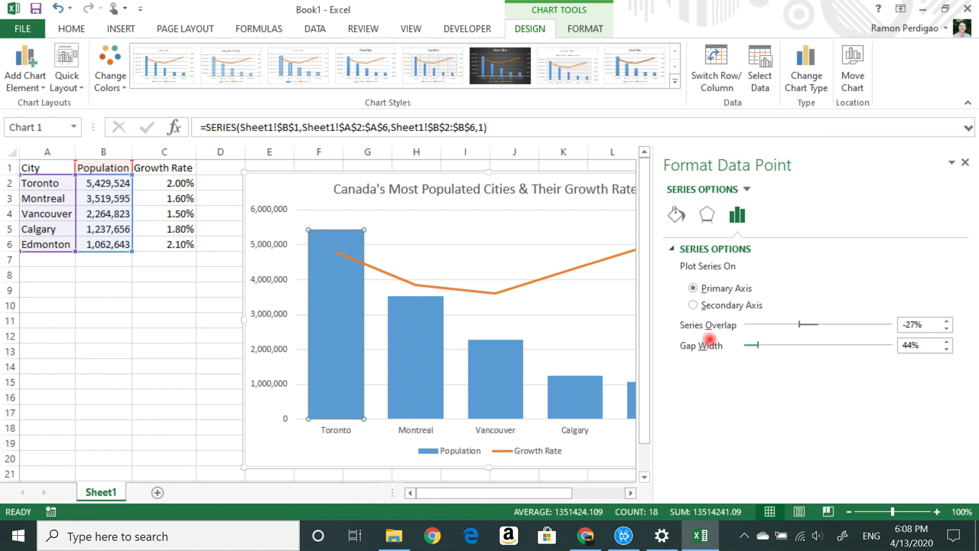
left_click(196, 334)
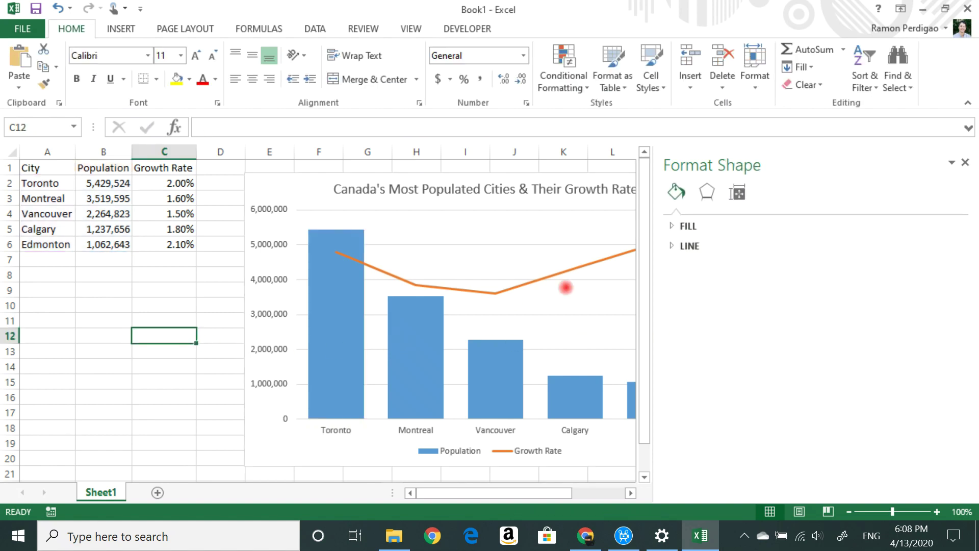
left_click(965, 163)
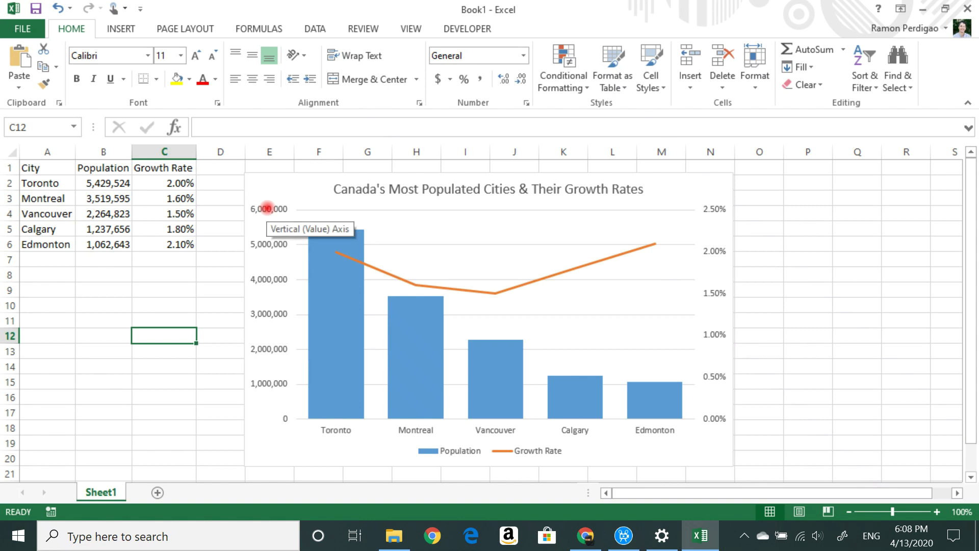
- Set the display units of the primary vertical axis to Thousands and close the axis formatting
double_click(267, 209)
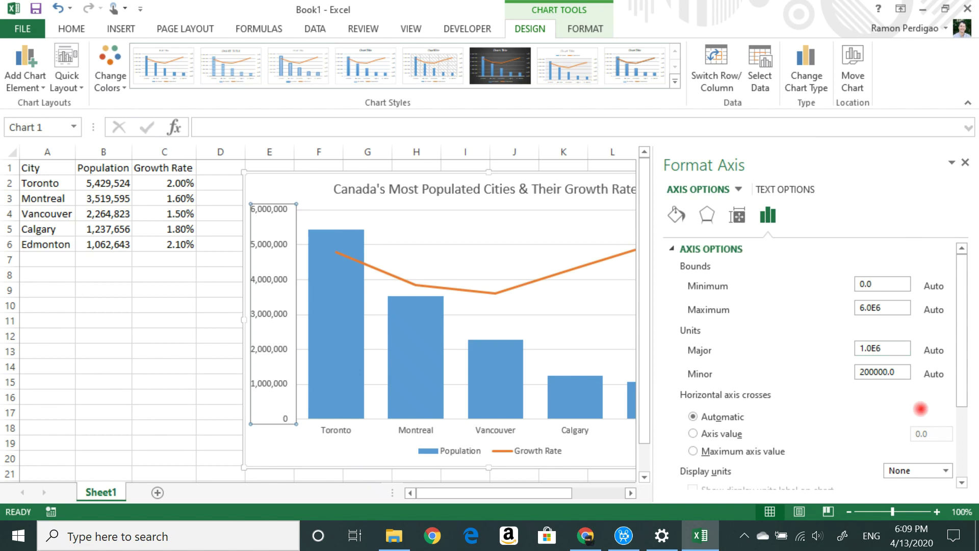
scroll(913, 410, "down", 1)
left_click(944, 433)
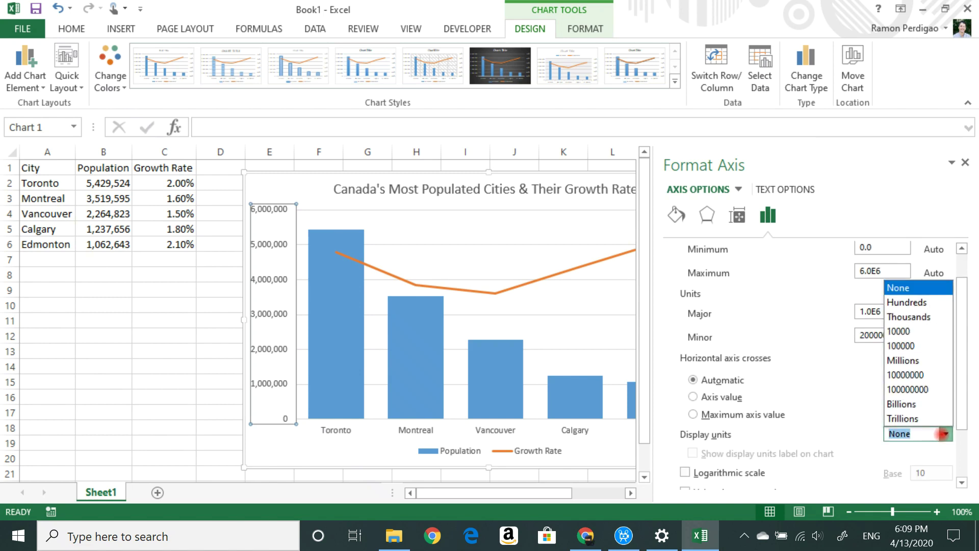
left_click(915, 316)
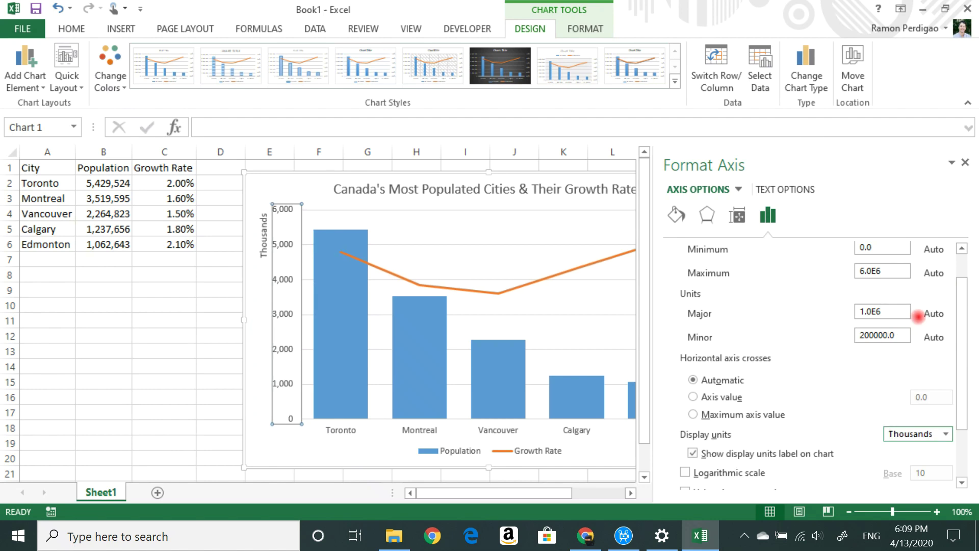
left_click(965, 162)
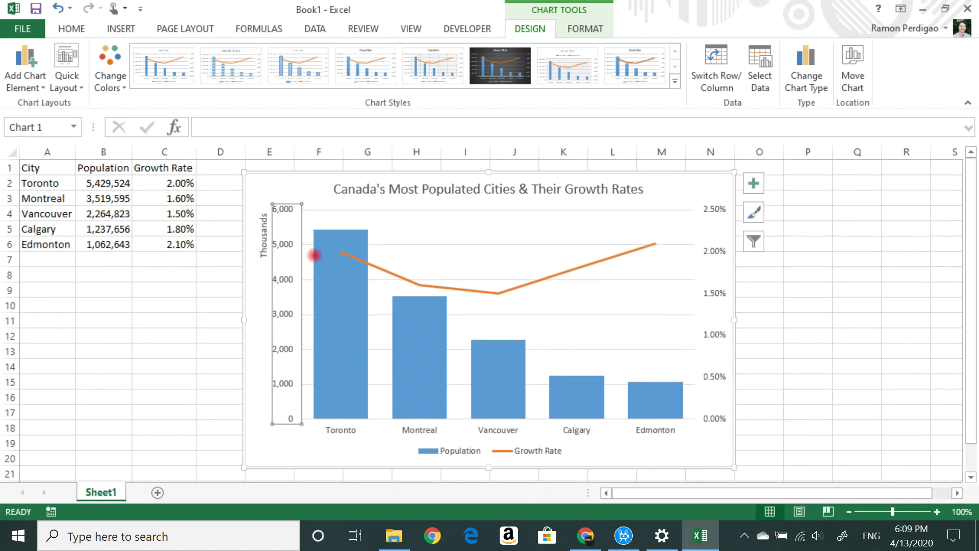
left_click(223, 264)
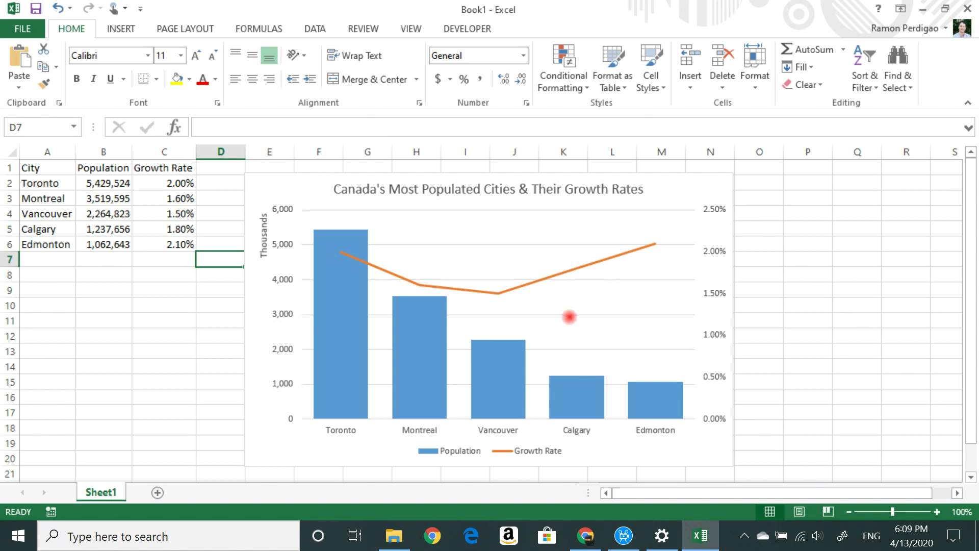
- Add data labels to the Growth Rate line in the chart and deselect the chart
left_click(499, 294)
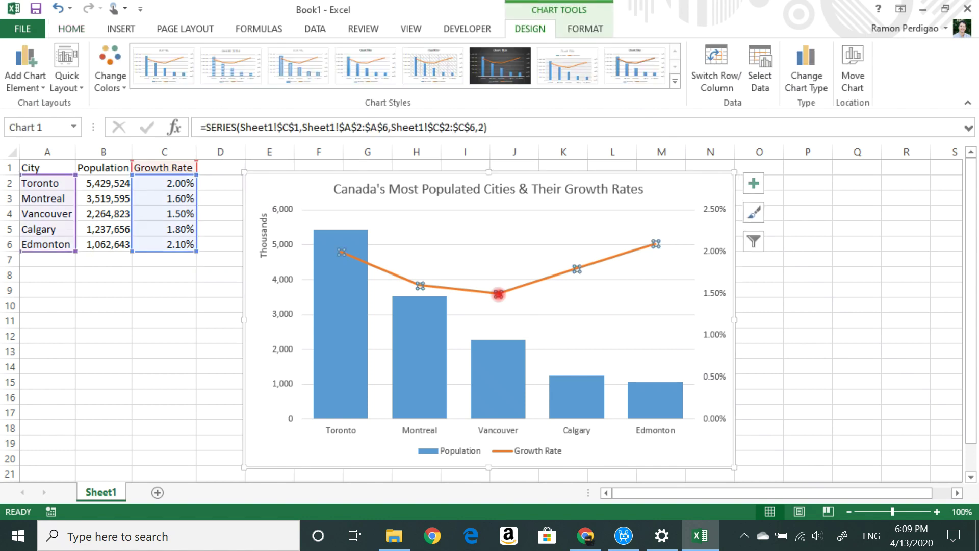
right_click(498, 294)
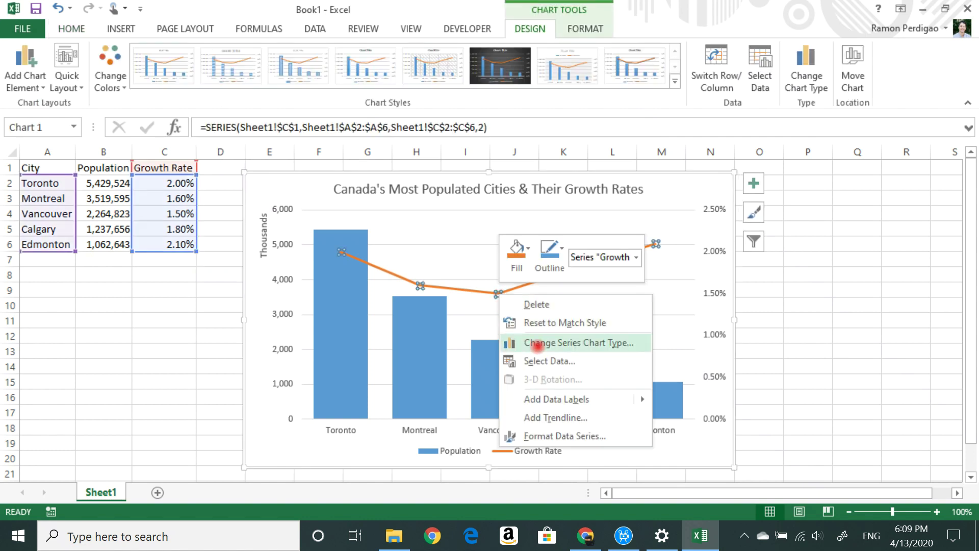
mouse_move(550, 400)
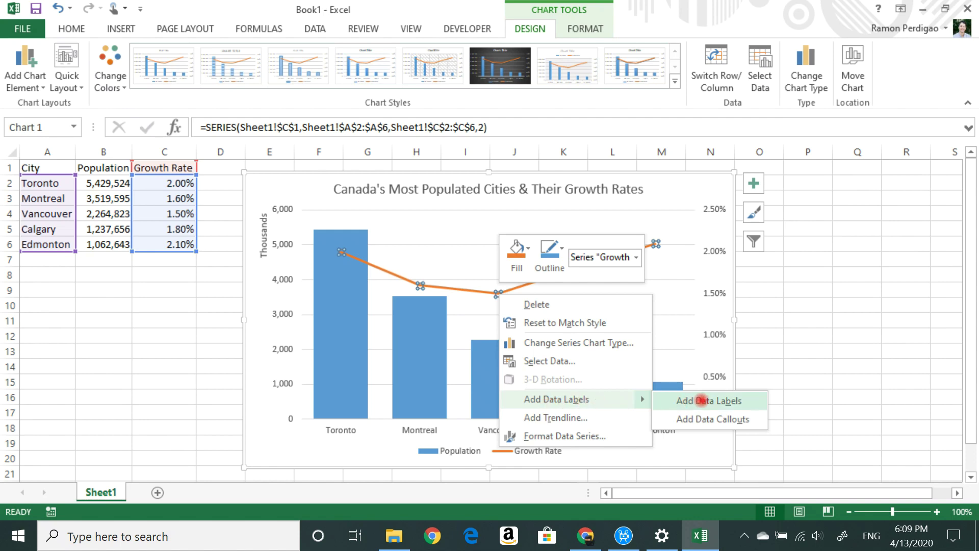
left_click(708, 401)
left_click(822, 291)
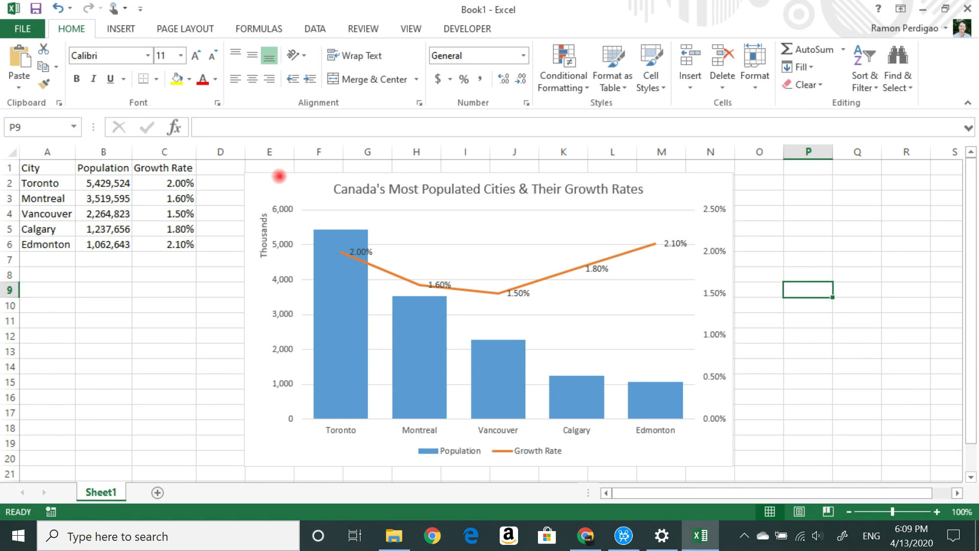
- Delete the existing combo chart and insert a 2-D Clustered Column chart from the data in A1:C6
left_click(279, 176)
key("Delete")
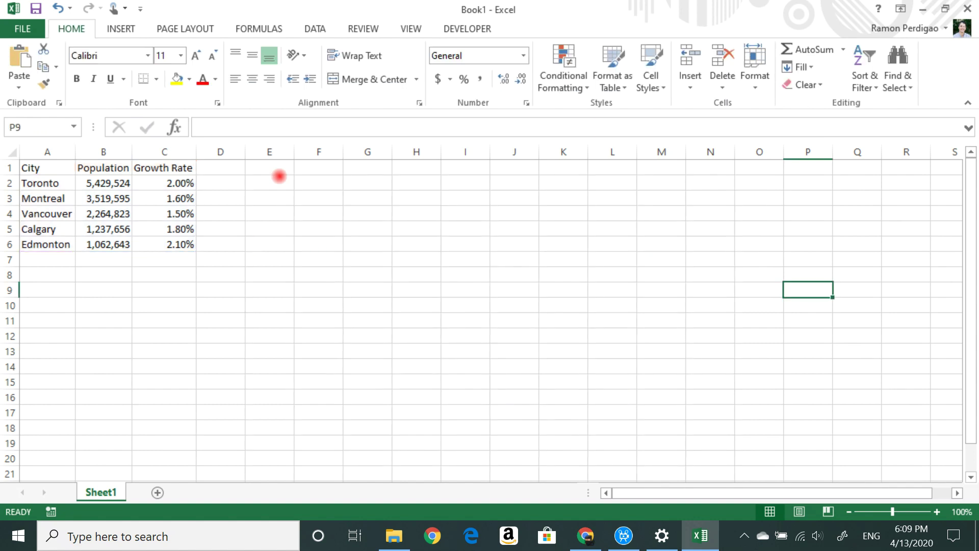
left_click_drag(45, 168, 184, 240)
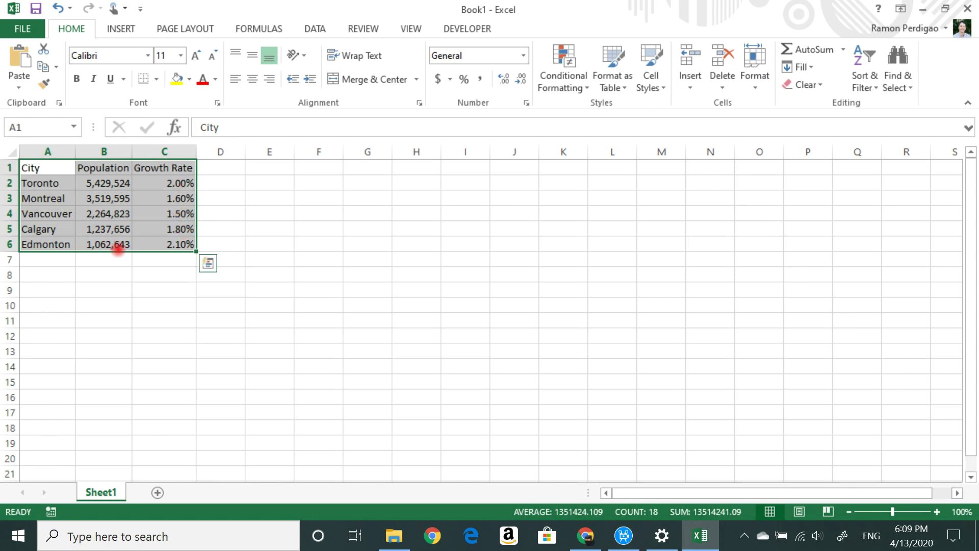
left_click(127, 30)
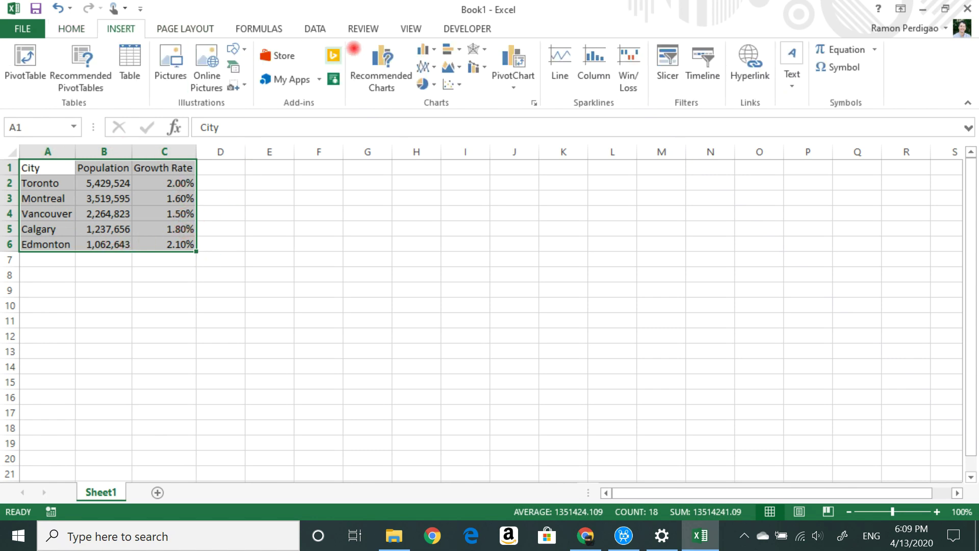
left_click(425, 48)
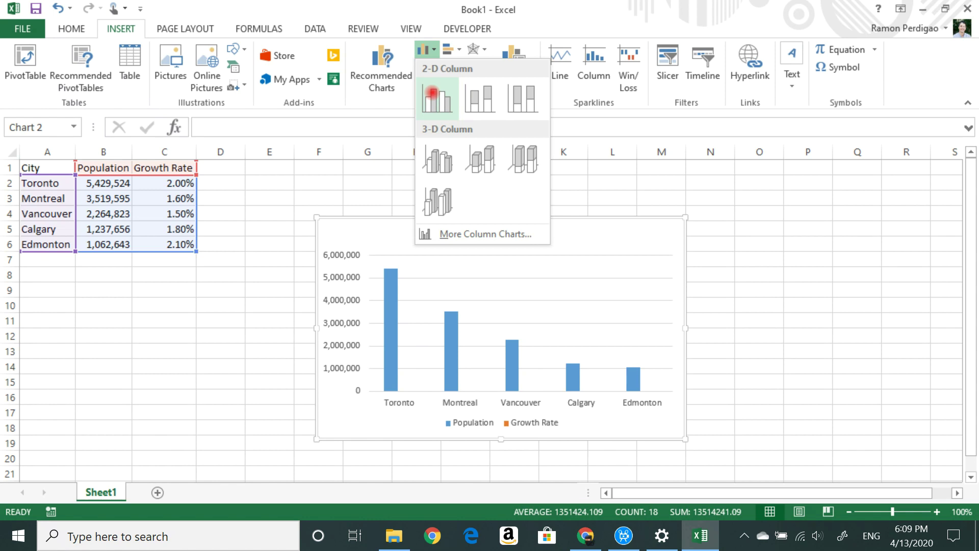
left_click(432, 93)
- Enlarge the new column chart beside the data so it spans columns E to M and about rows 2 to 20
left_click_drag(312, 217, 242, 175)
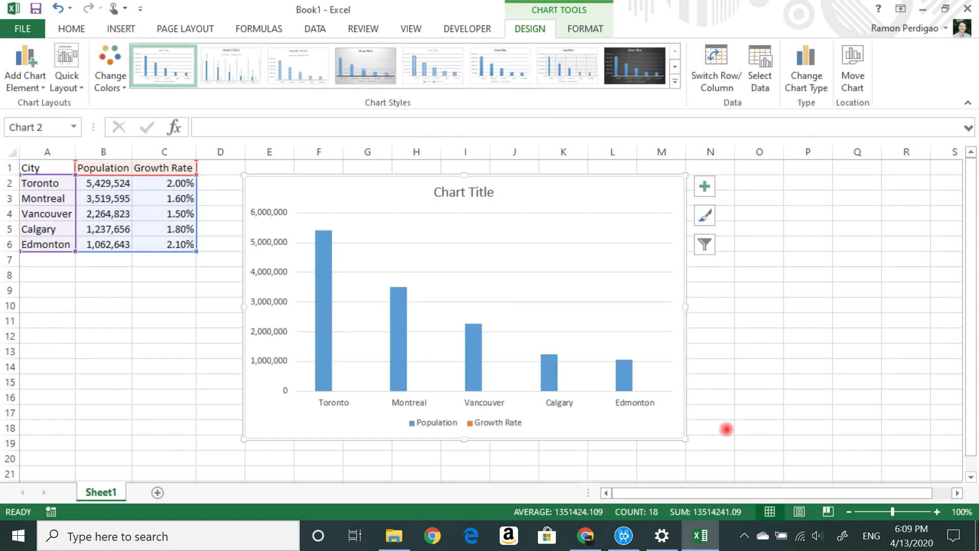
left_click_drag(685, 439, 733, 462)
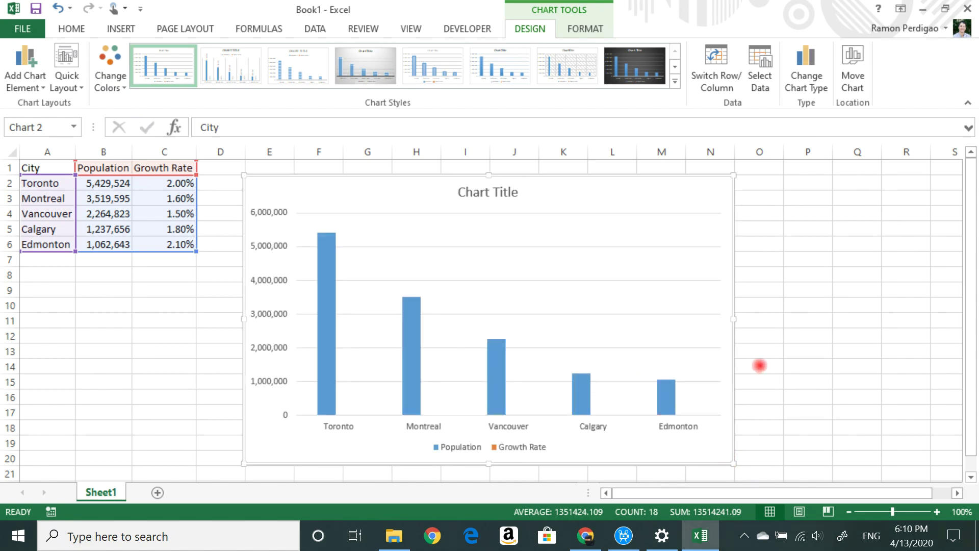
left_click(760, 366)
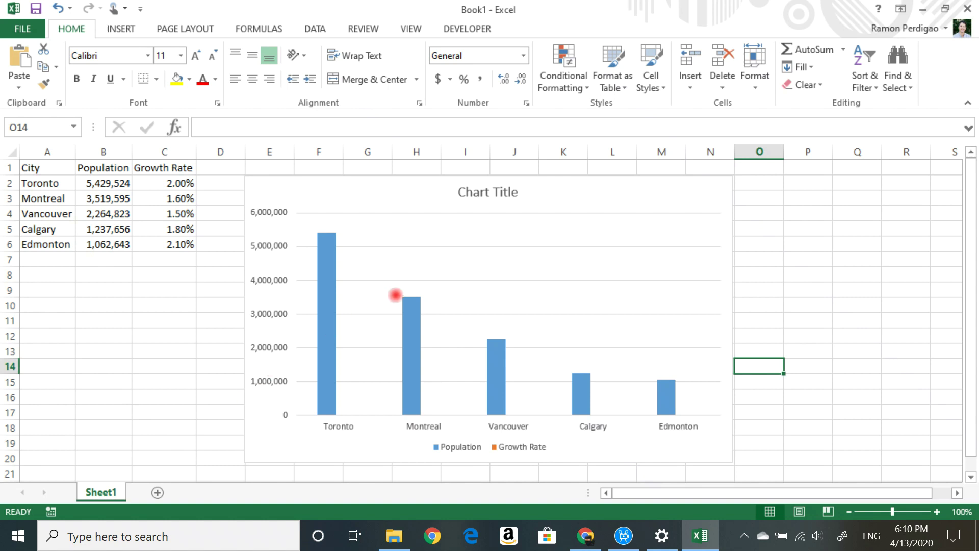
- Change the chart type to Combo with Population as Clustered Column and Growth Rate as Line on the secondary axis
left_click(540, 204)
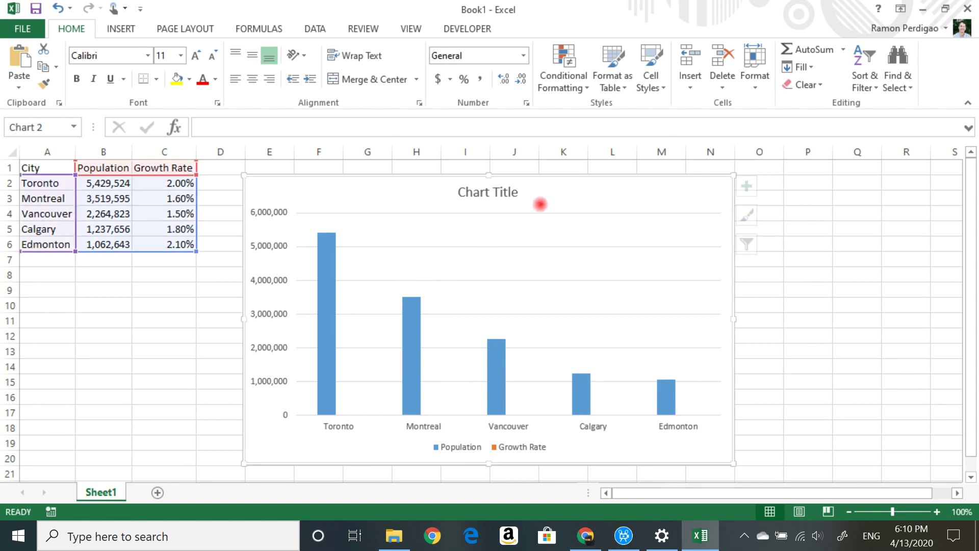
right_click(540, 204)
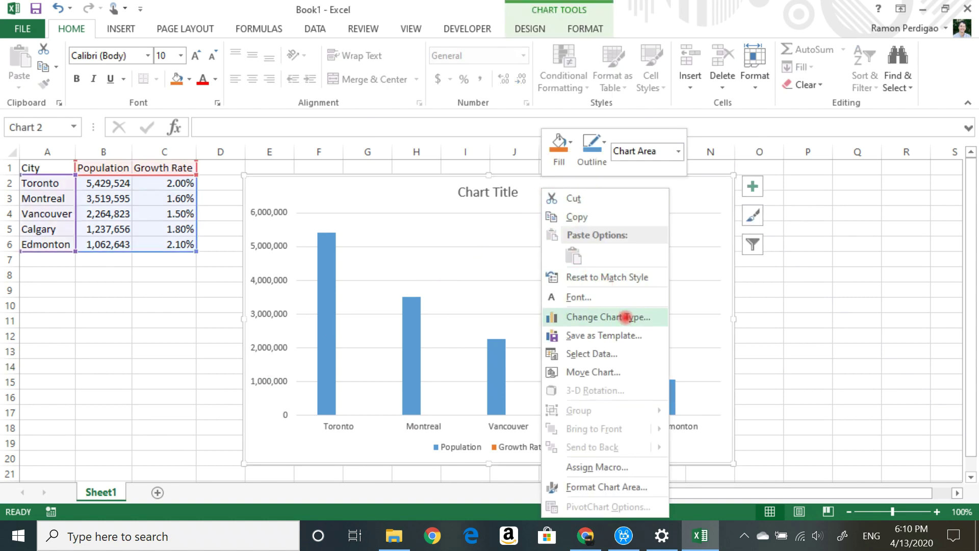
left_click(626, 317)
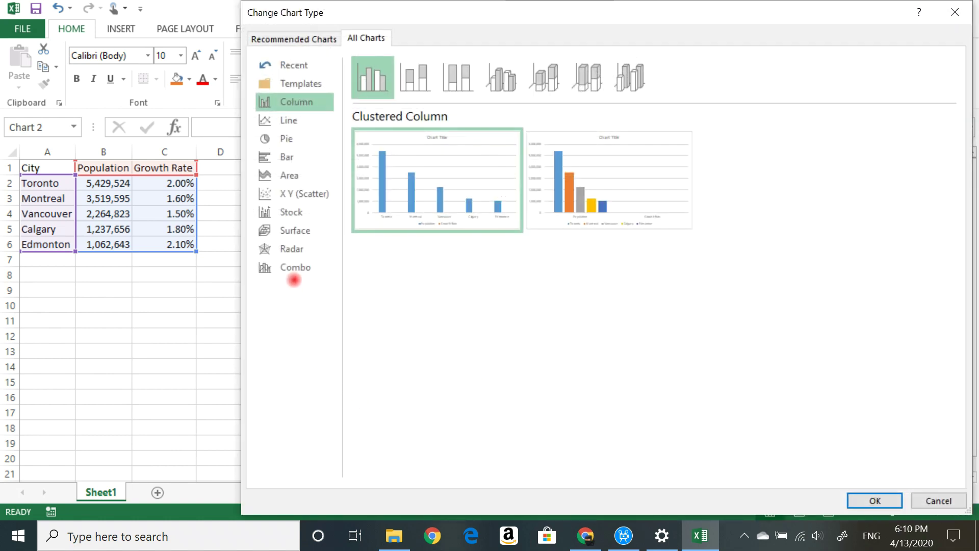
left_click(290, 267)
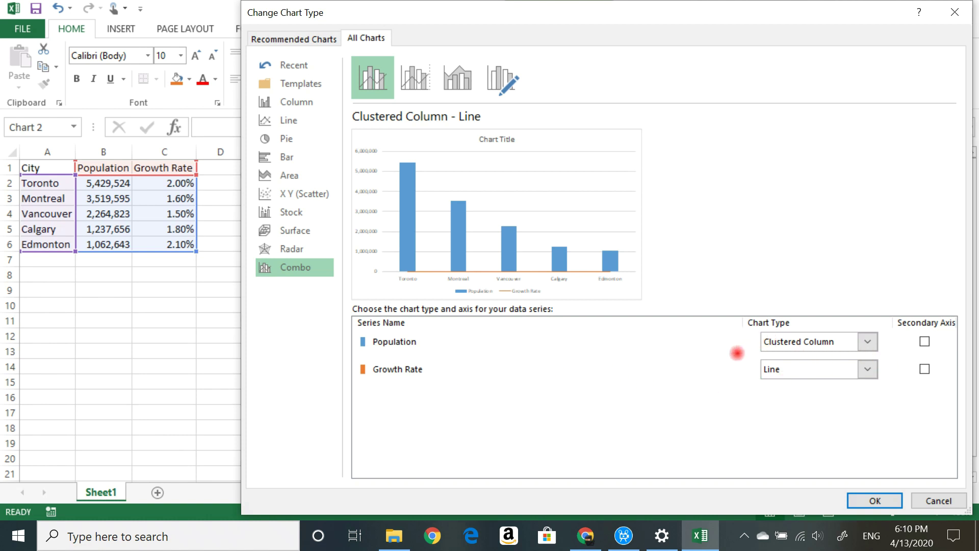
left_click(867, 370)
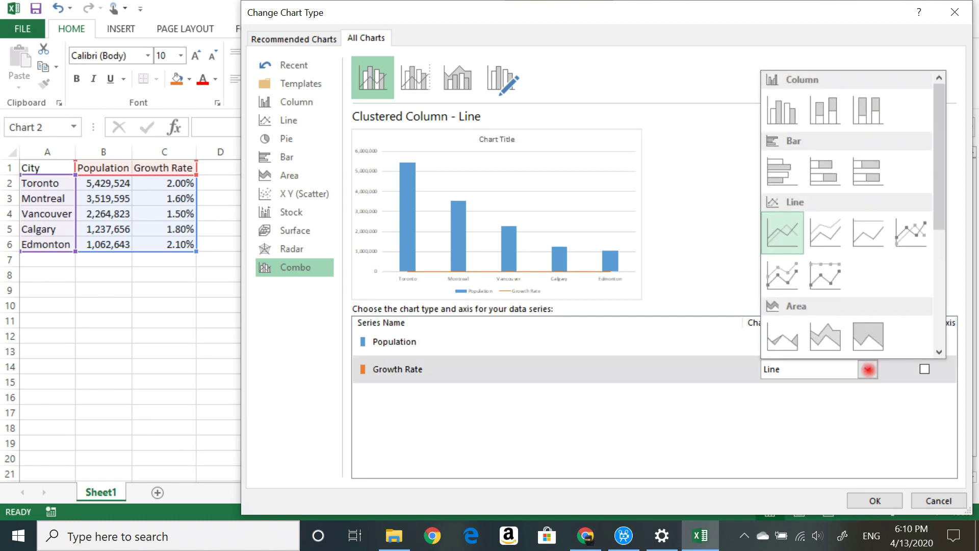
left_click(783, 226)
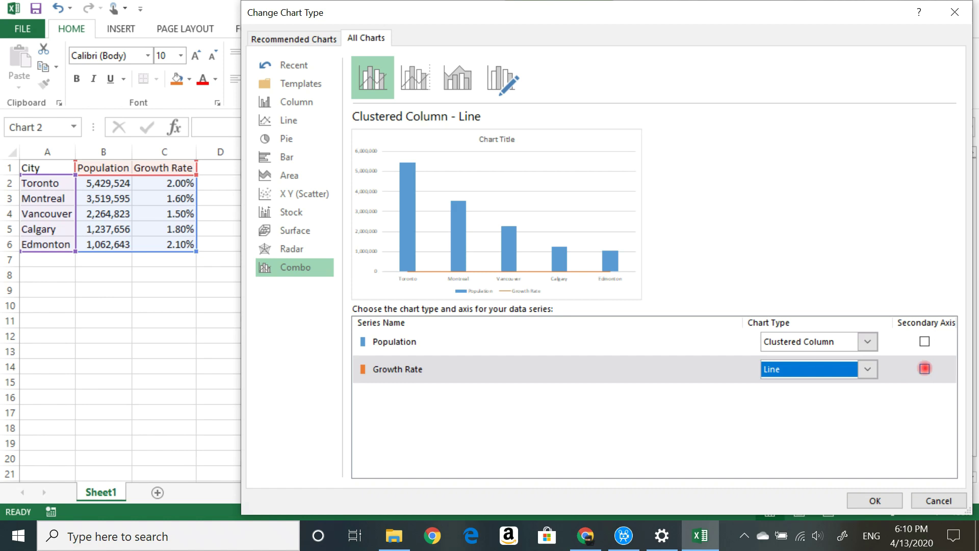
left_click(925, 368)
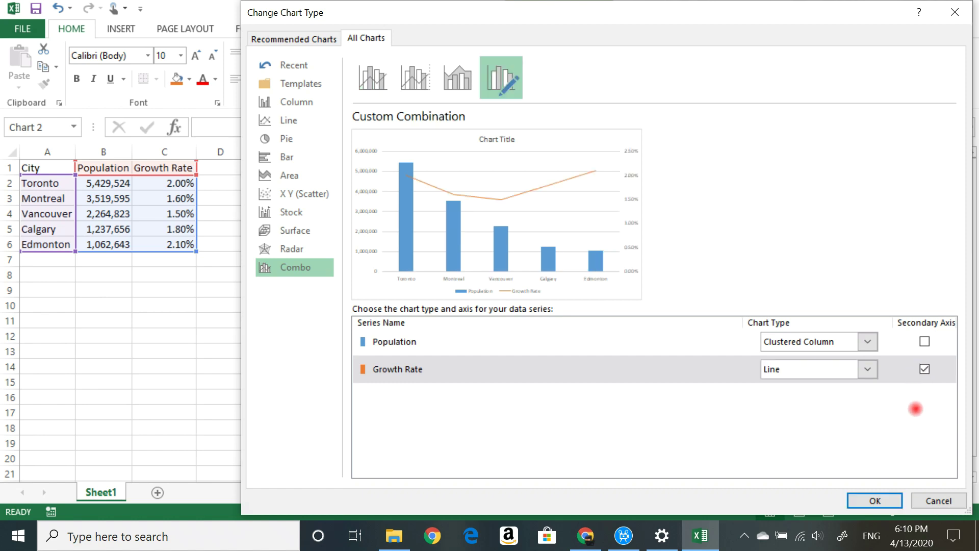
left_click(875, 500)
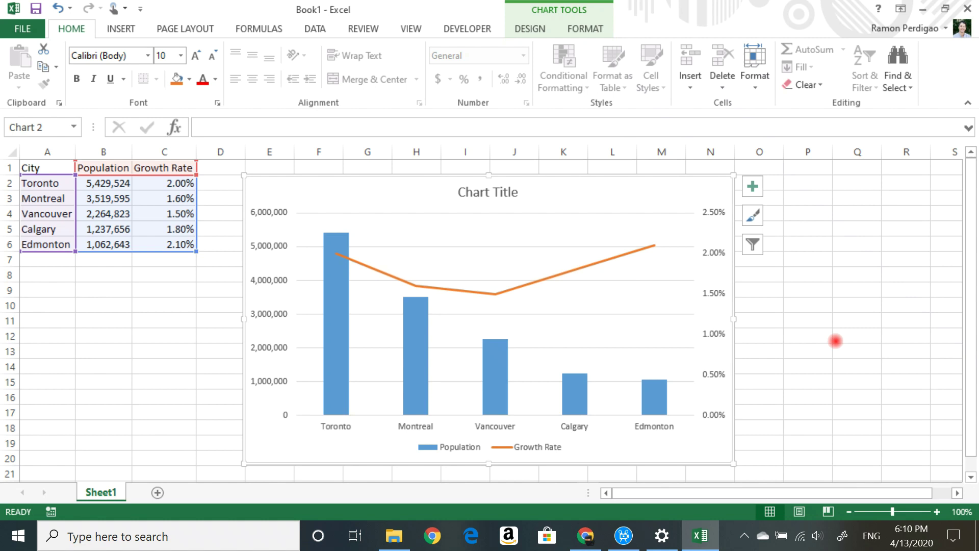
left_click(835, 341)
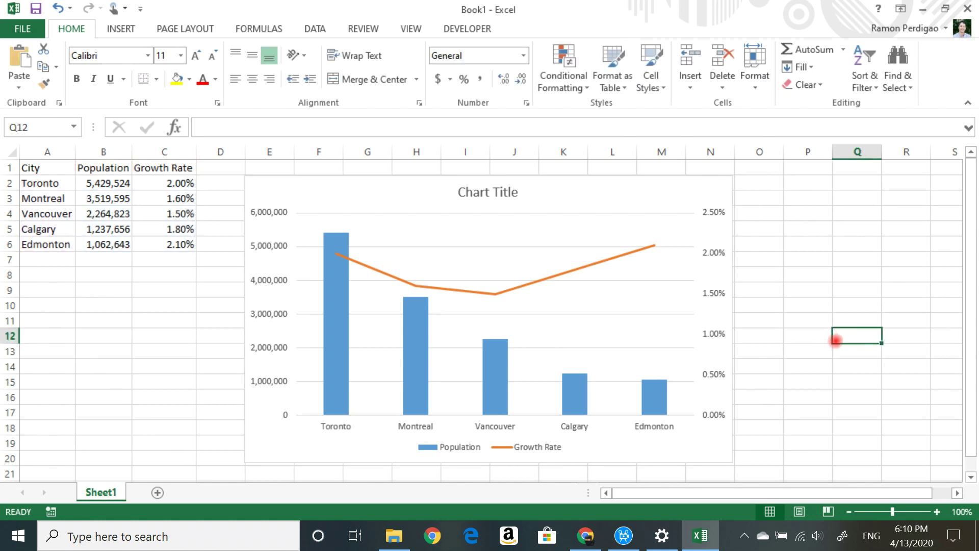